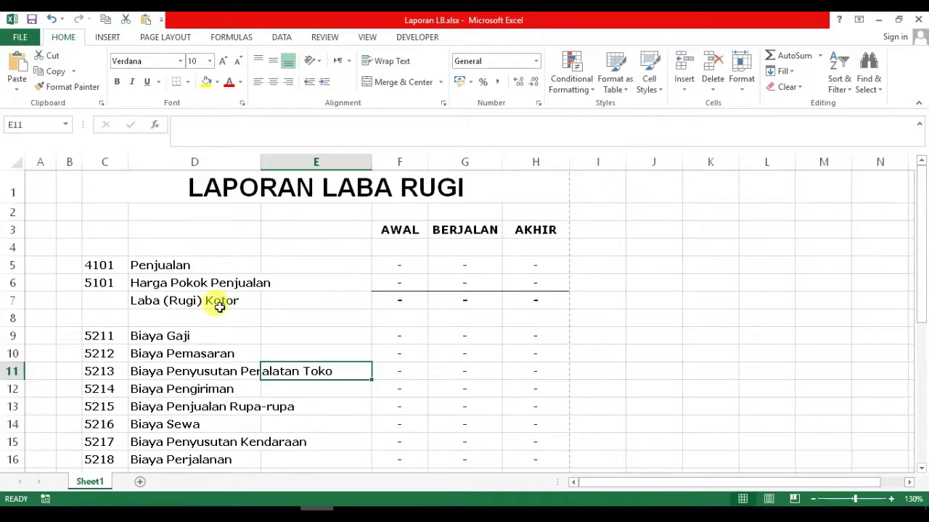
# Check how the sheet splits into pages in Page Break Preview, then return to Normal view.
pyautogui.press('Up')
pyautogui.press('Up')
pyautogui.press('Up')
pyautogui.press('Left')
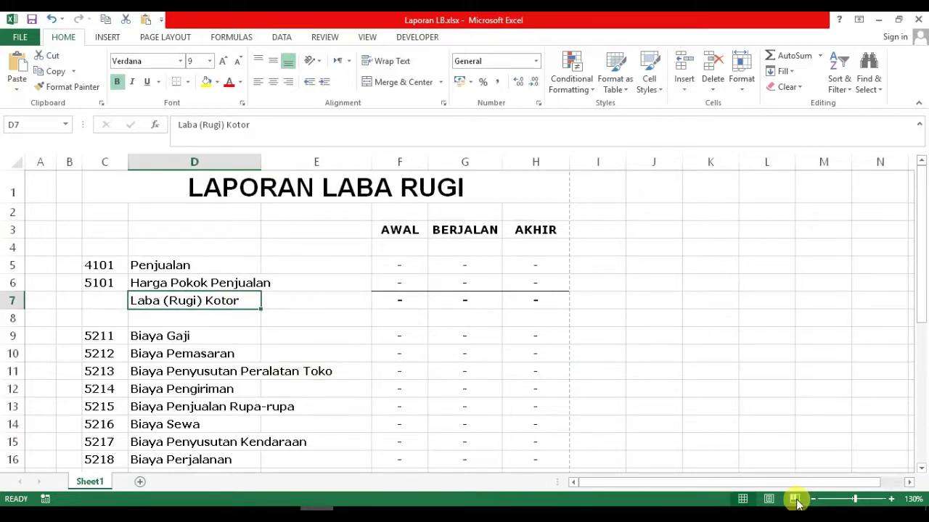
pyautogui.click(795, 499)
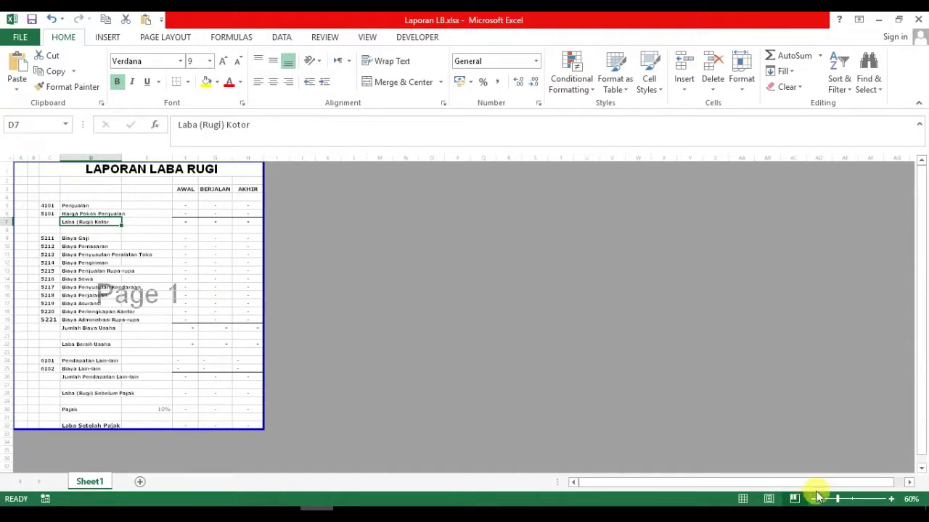
pyautogui.click(745, 500)
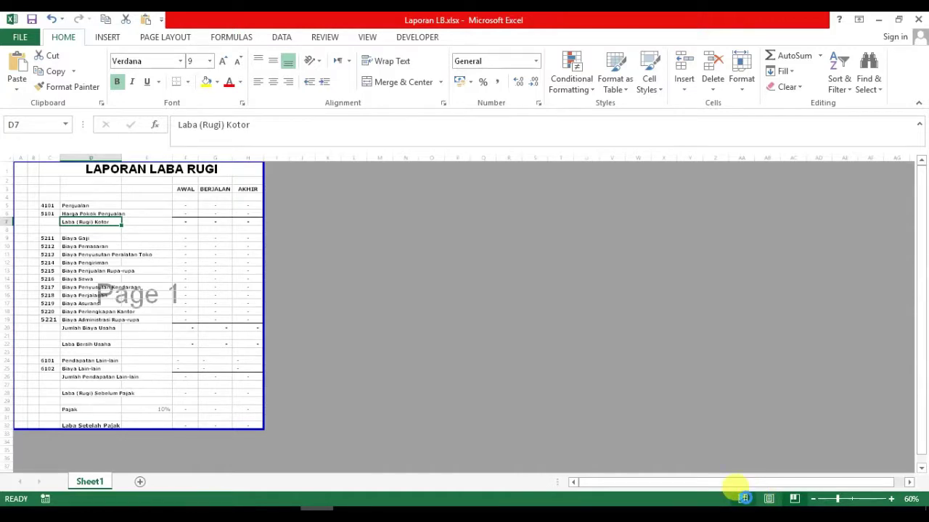
# Select C9:H20, from expense code 5211 down to Jumlah Biaya Usaha.
pyautogui.click(441, 374)
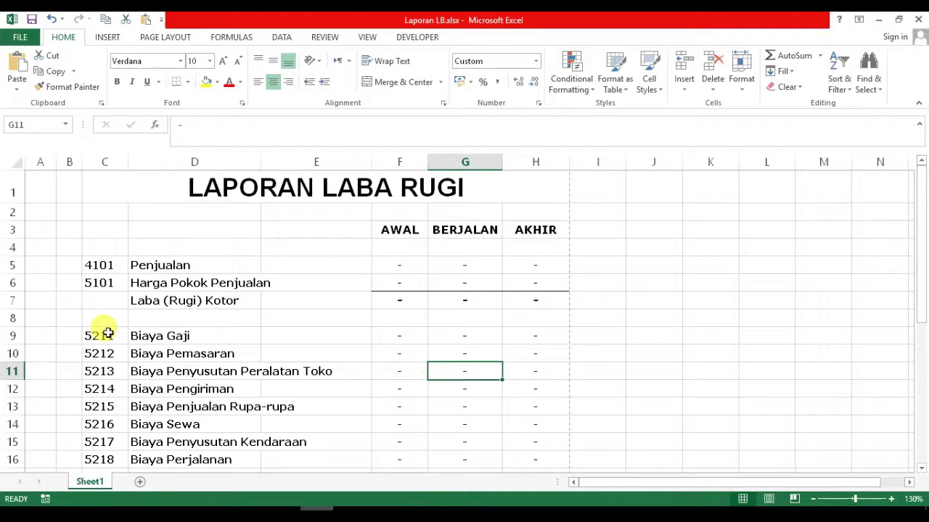
pyautogui.moveTo(109, 336)
pyautogui.mouseDown()
pyautogui.moveTo(549, 351)
pyautogui.moveTo(546, 482)
pyautogui.mouseUp()
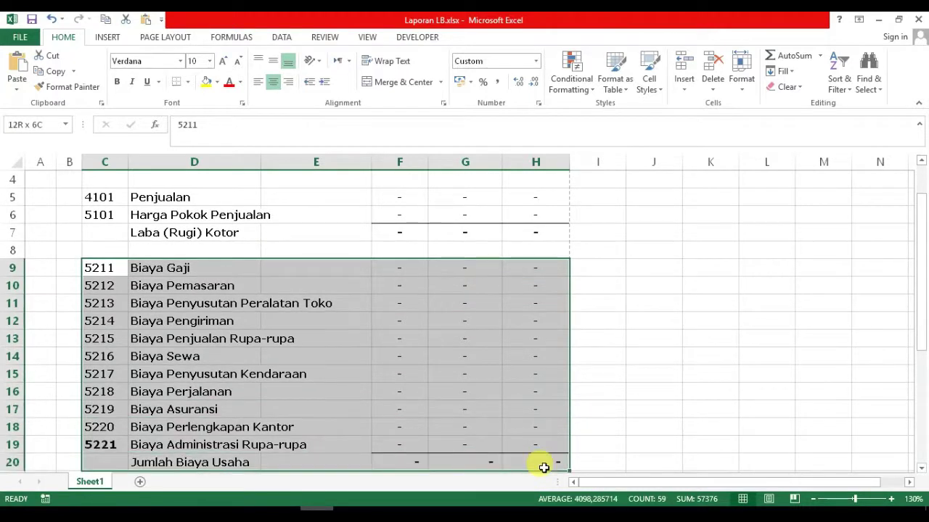
pyautogui.moveTo(545, 481); pyautogui.dragTo(540, 462)
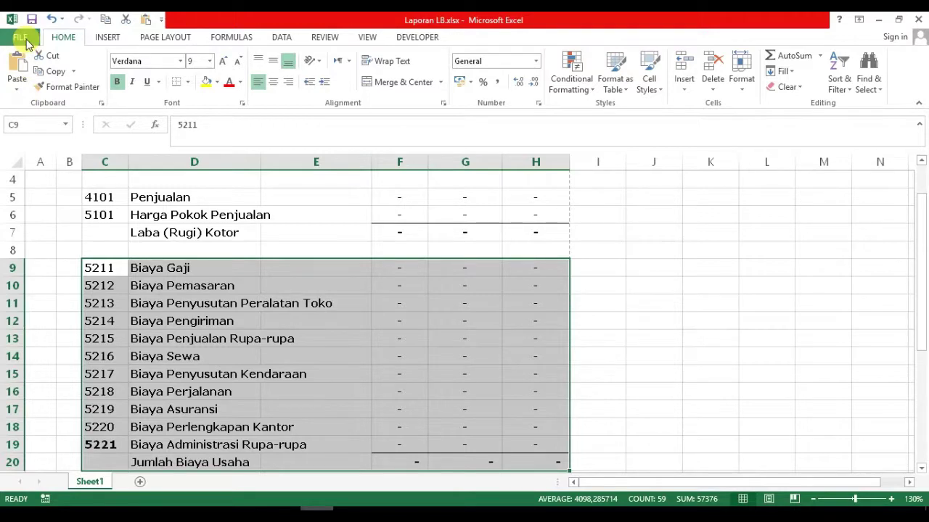
# Start a PDF/XPS export of the workbook from File > Export.
pyautogui.click(26, 42)
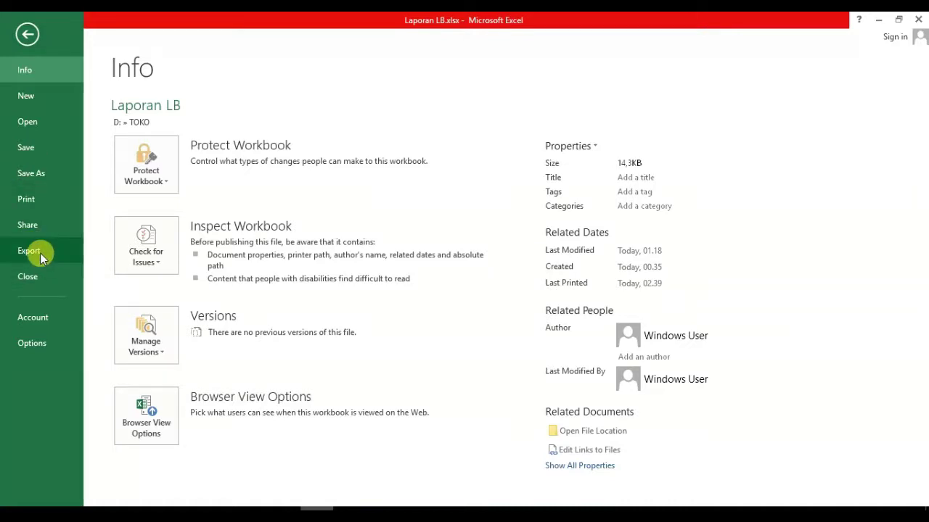
pyautogui.click(40, 253)
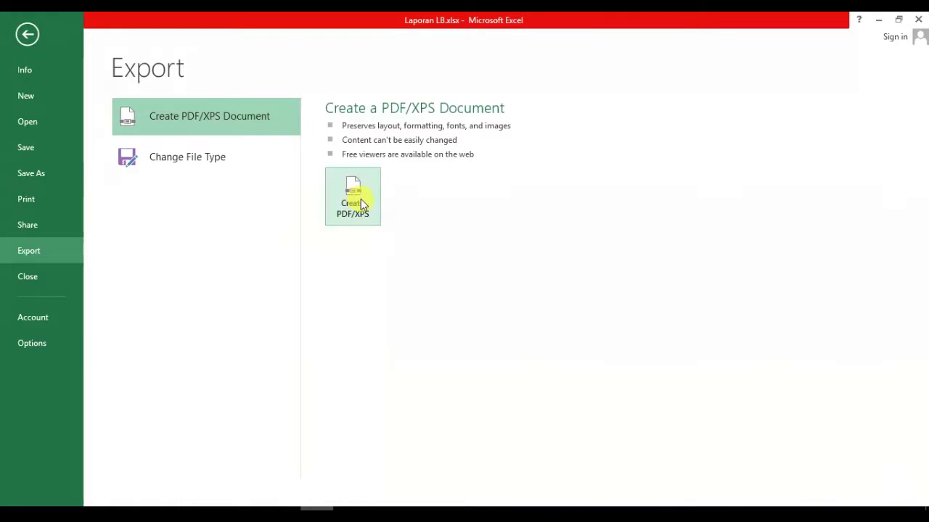
pyautogui.click(373, 191)
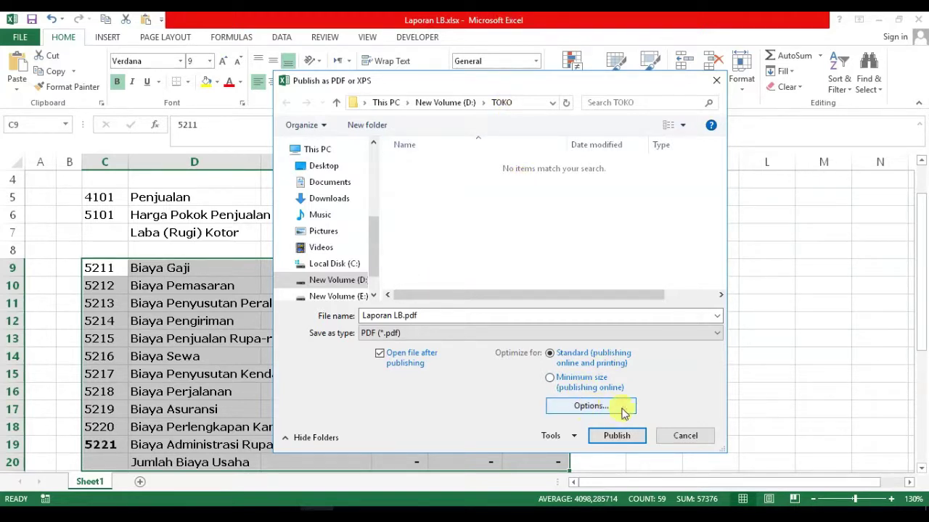
# In the PDF Options, set Page(s) 1 to 1 and Publish what to Selection.
pyautogui.click(590, 408)
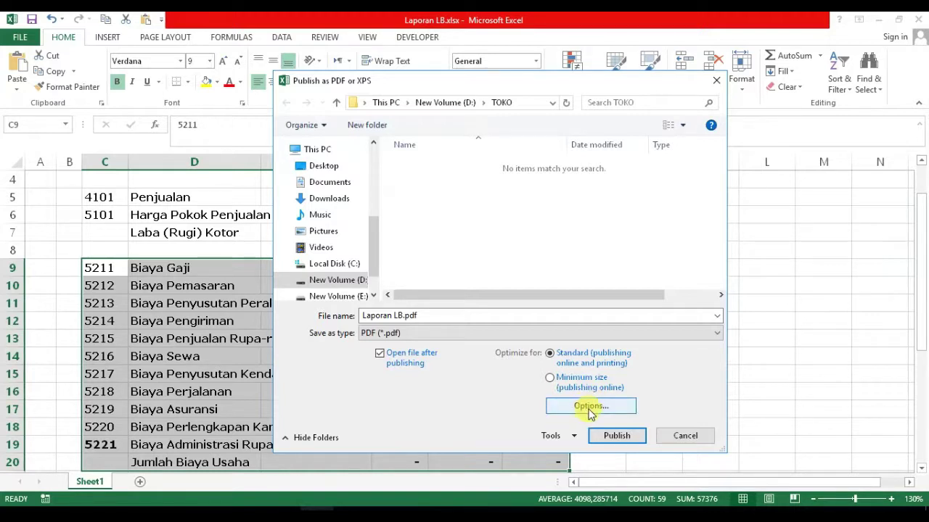
pyautogui.click(592, 411)
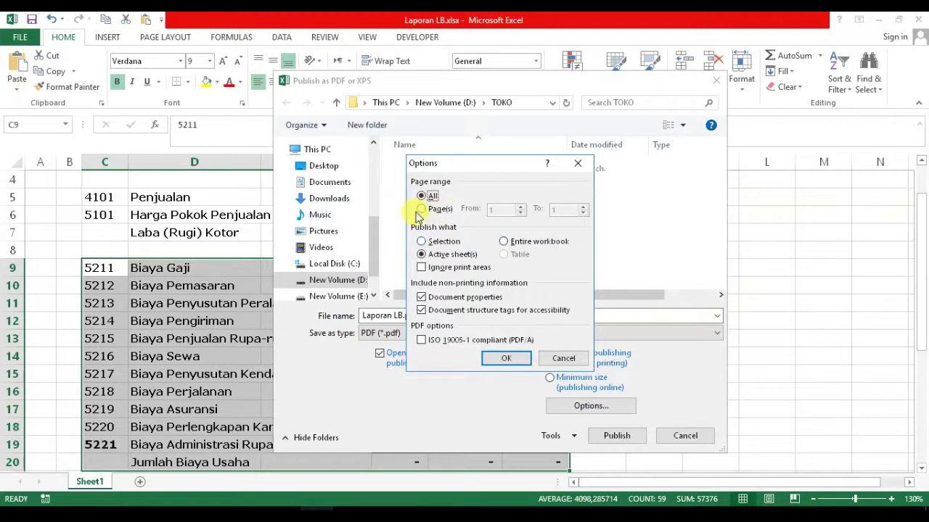
pyautogui.click(444, 209)
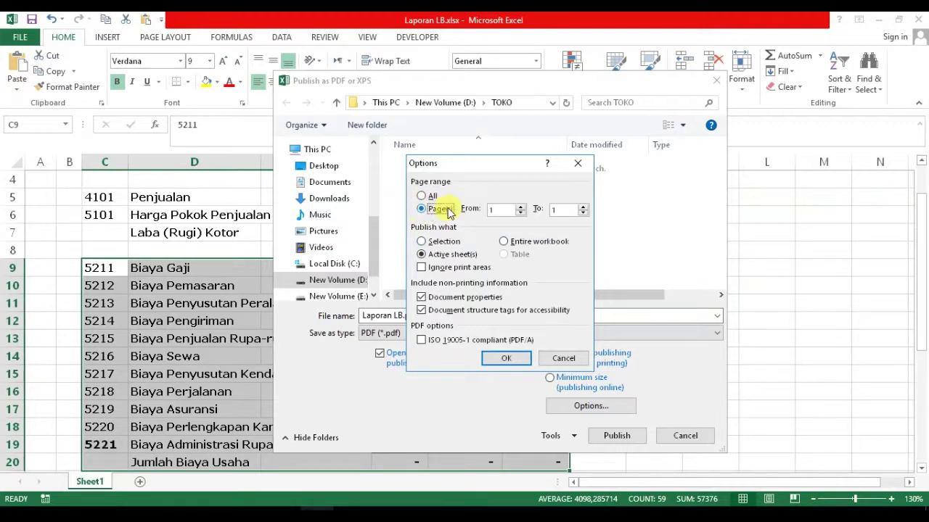
pyautogui.click(502, 214)
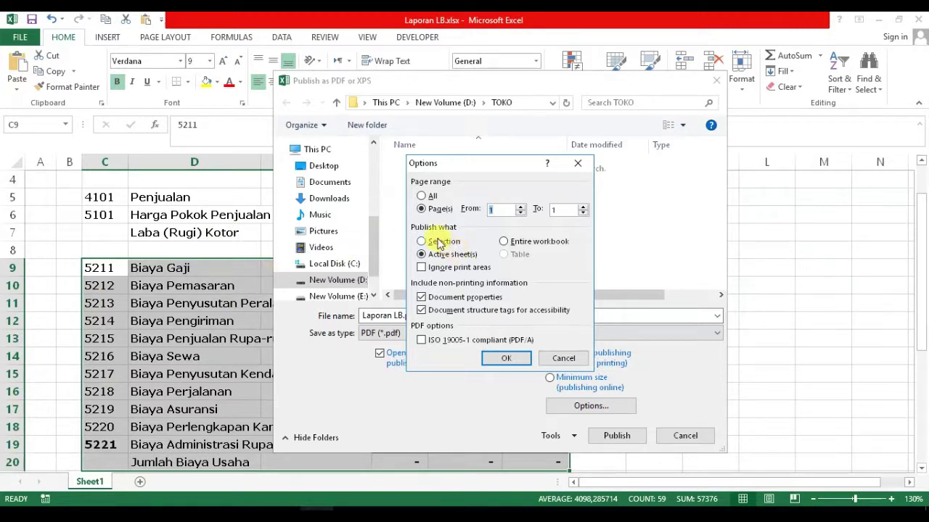
pyautogui.click(436, 242)
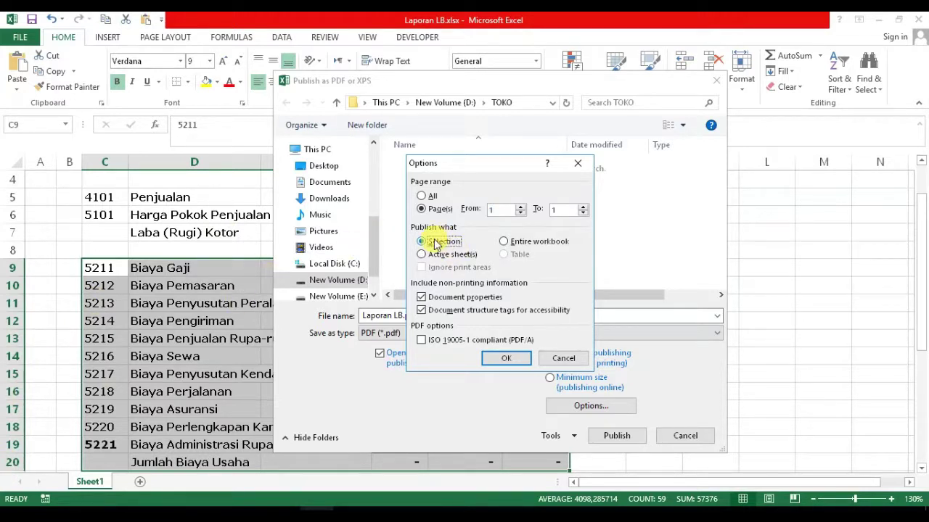
pyautogui.click(503, 361)
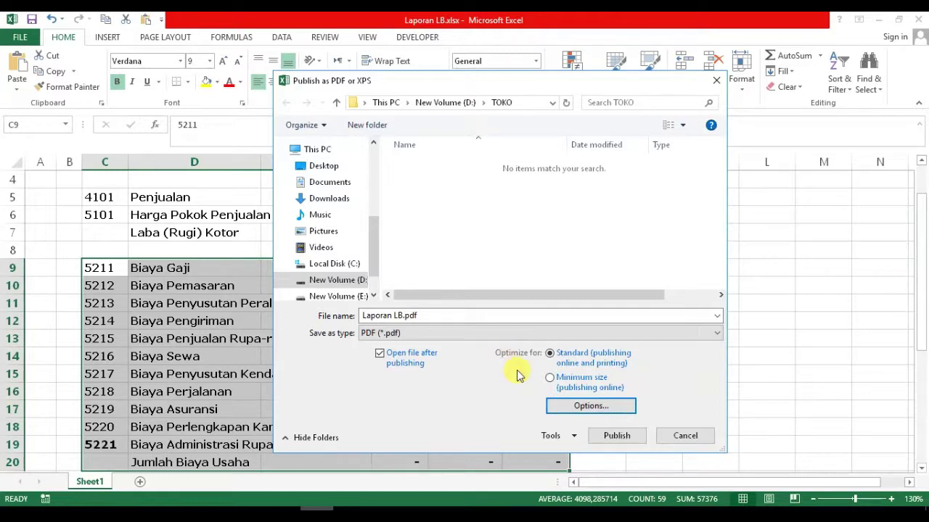
# Confirm the file name Laporan LB.pdf and publish the selected expense rows.
pyautogui.click(392, 316)
pyautogui.doubleClick(392, 316)
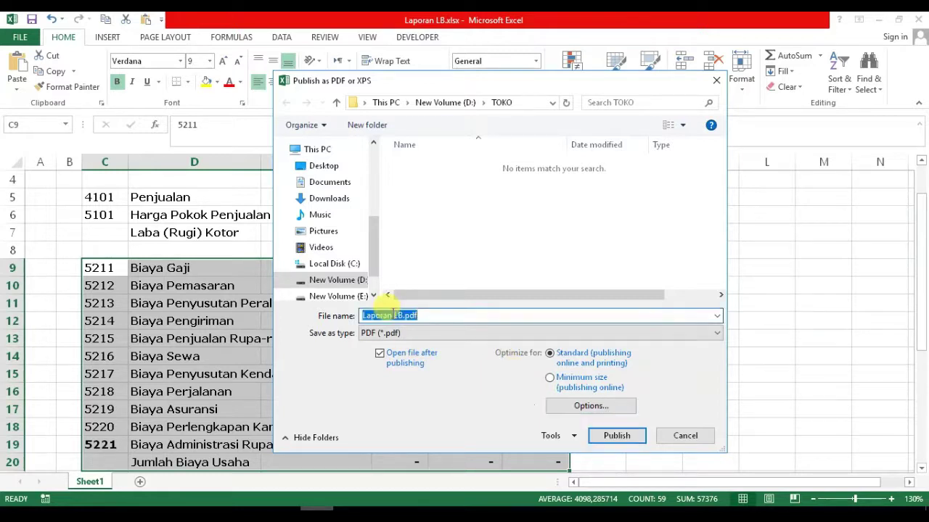
pyautogui.click(394, 315)
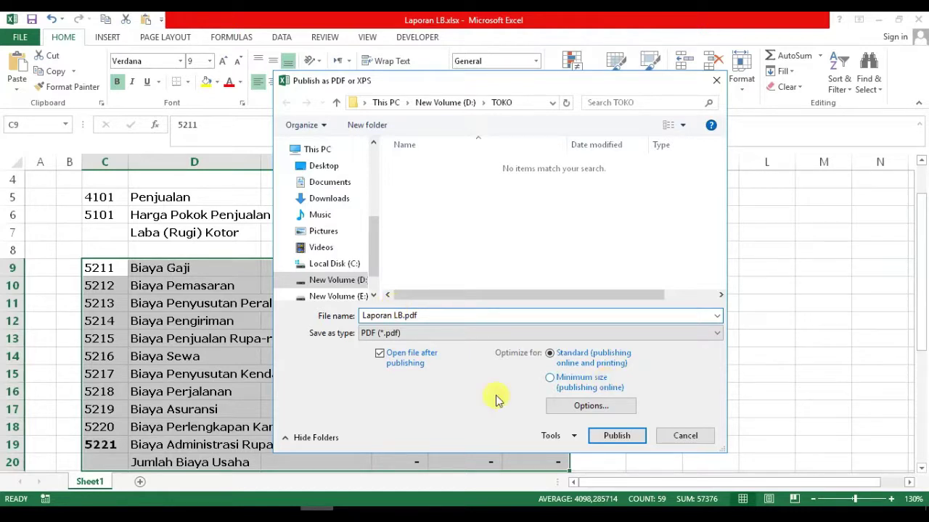
pyautogui.click(601, 434)
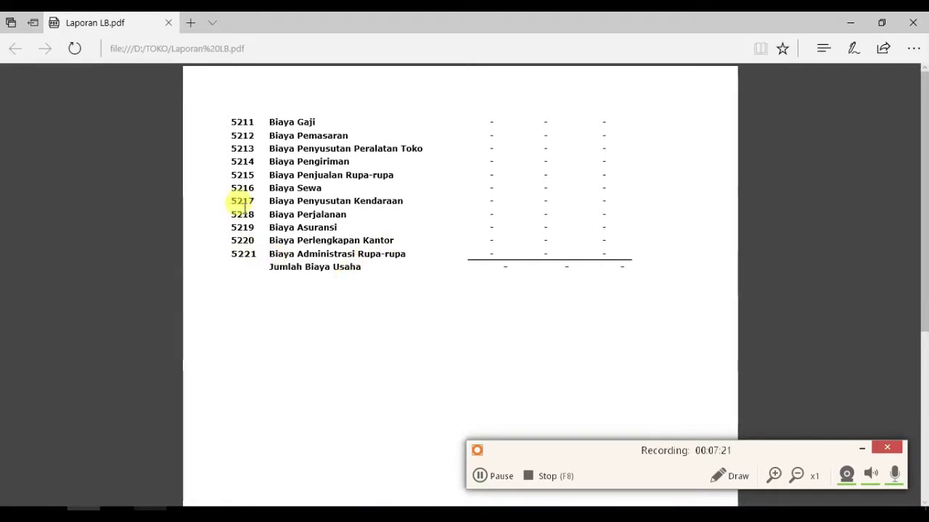
# Highlight rows 5215 to Jumlah Biaya Usaha in the PDF to verify them, then close Edge.
pyautogui.moveTo(250, 170); pyautogui.dragTo(247, 49)
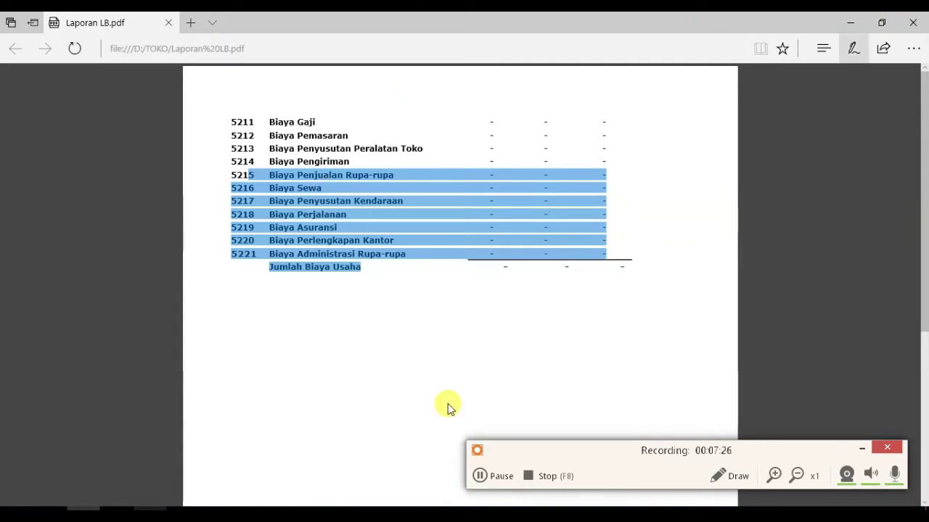
pyautogui.click(913, 23)
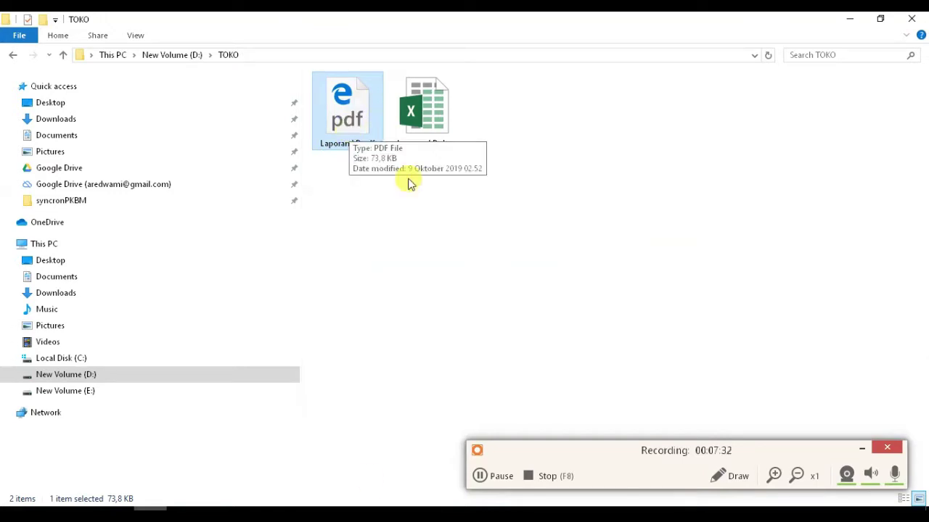
# Return to Laporan LB.xlsx in Excel and click E14 to clear the selection.
pyautogui.click(317, 515)
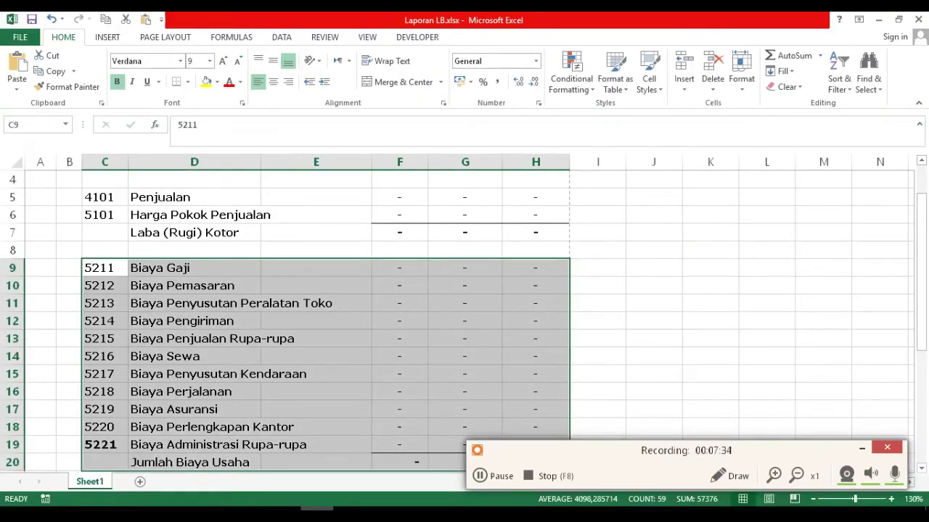
pyautogui.click(284, 355)
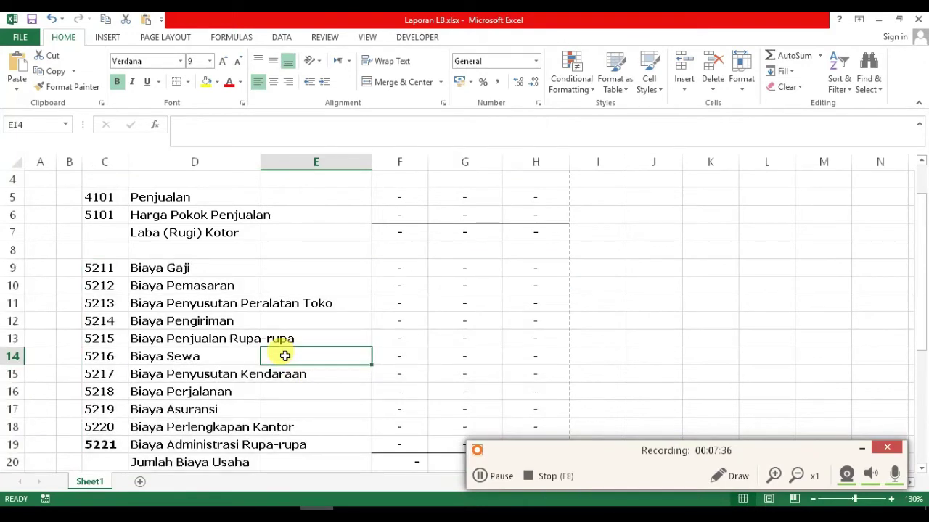